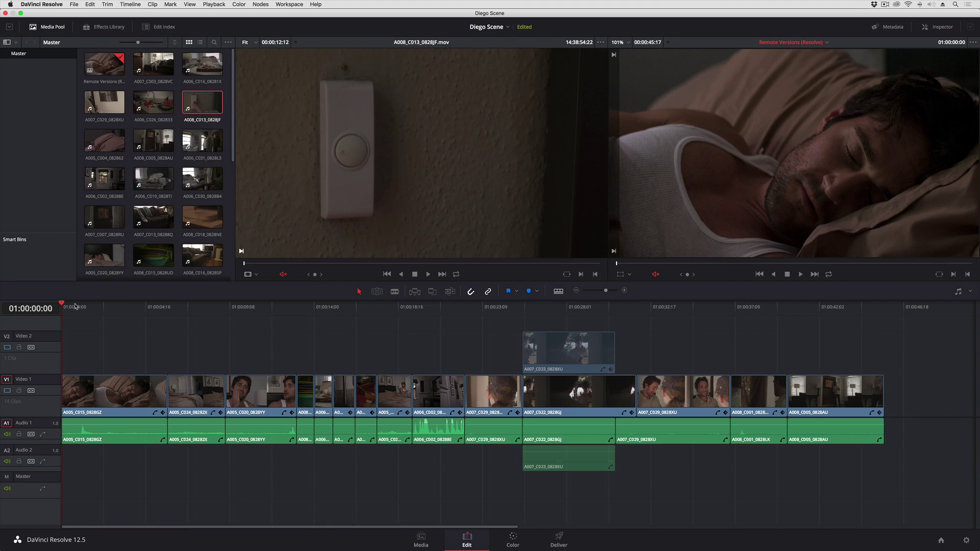
Play the opening clip of the timeline to review its framing and return the playhead to the start
key("space")
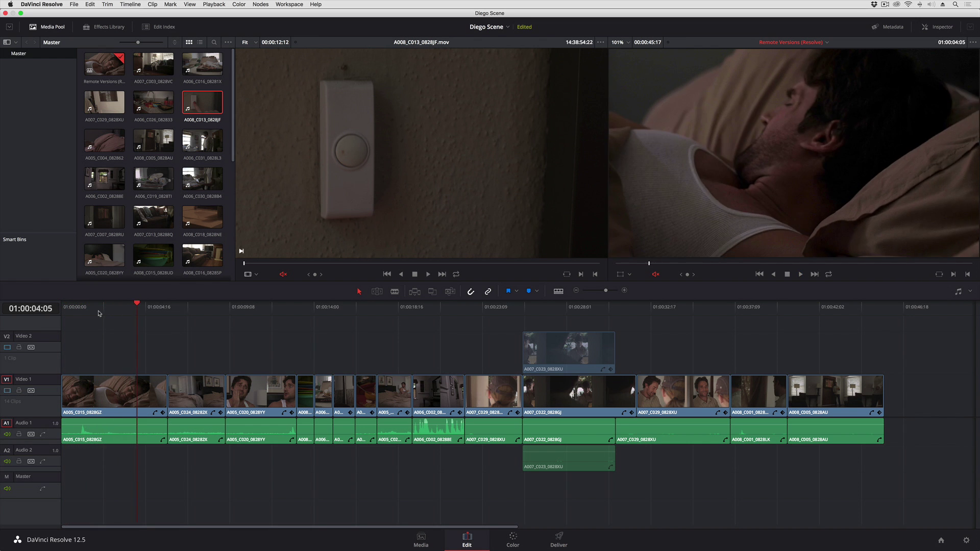
key("Home")
key("space")
key("Home")
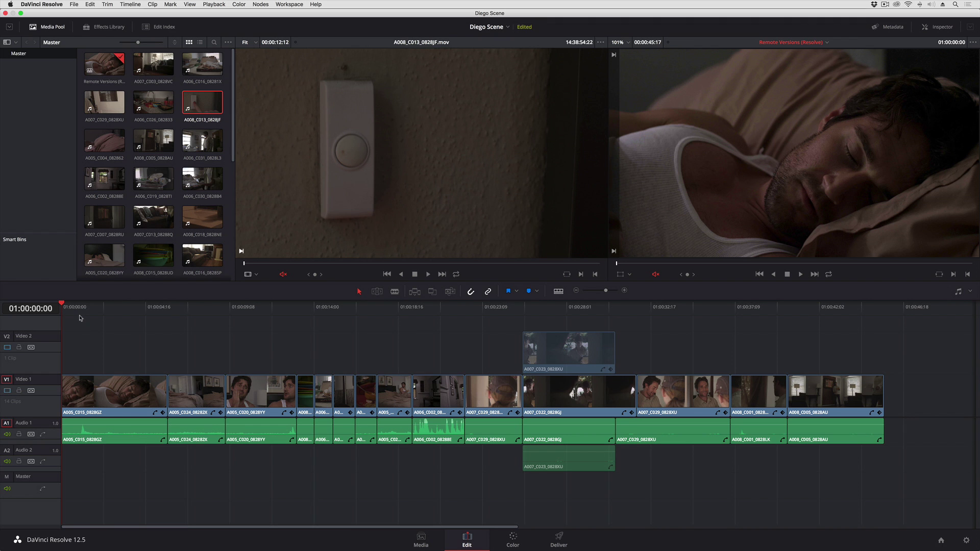
Show the Inspector settings of the first clip on Video 1 and narrow the Media Pool to enlarge the viewers
left_click(105, 390)
left_click(936, 27)
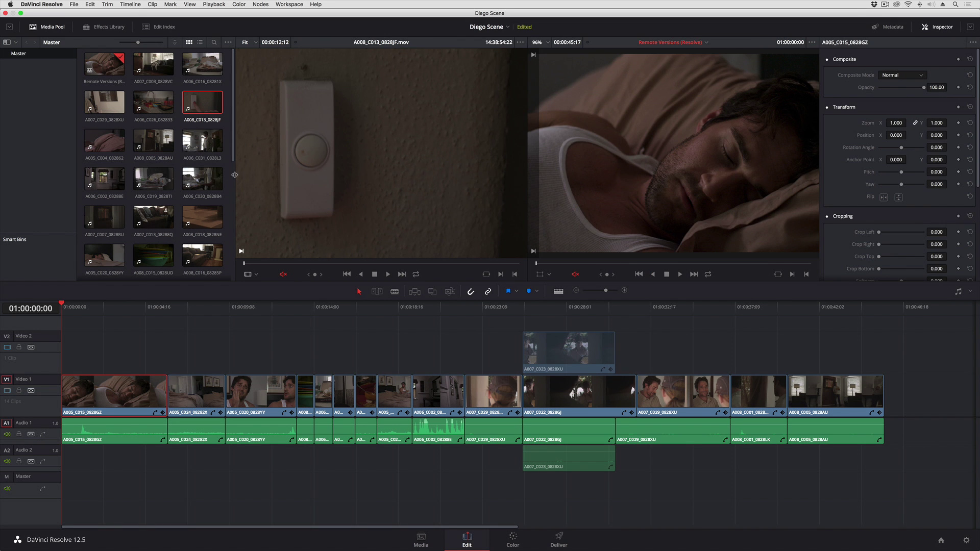
left_click_drag(234, 175, 93, 169)
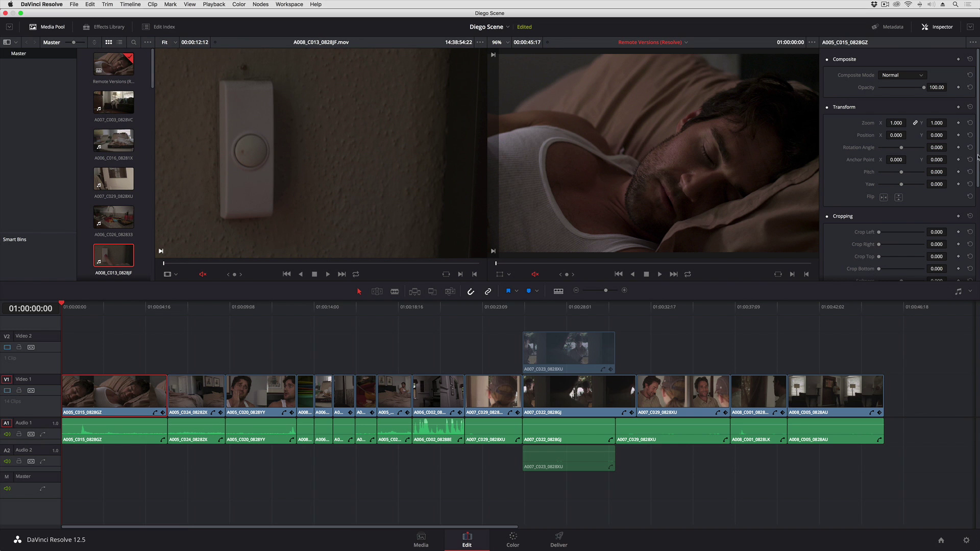
Enable Dynamic Zoom for the first clip and display its Dynamic Zoom frames over the timeline viewer
left_click_drag(977, 157, 977, 245)
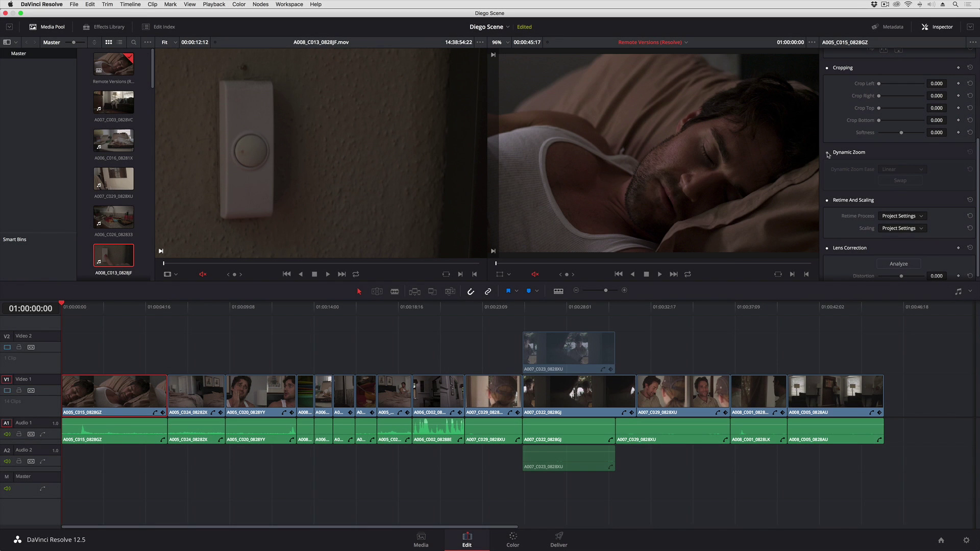
left_click(827, 153)
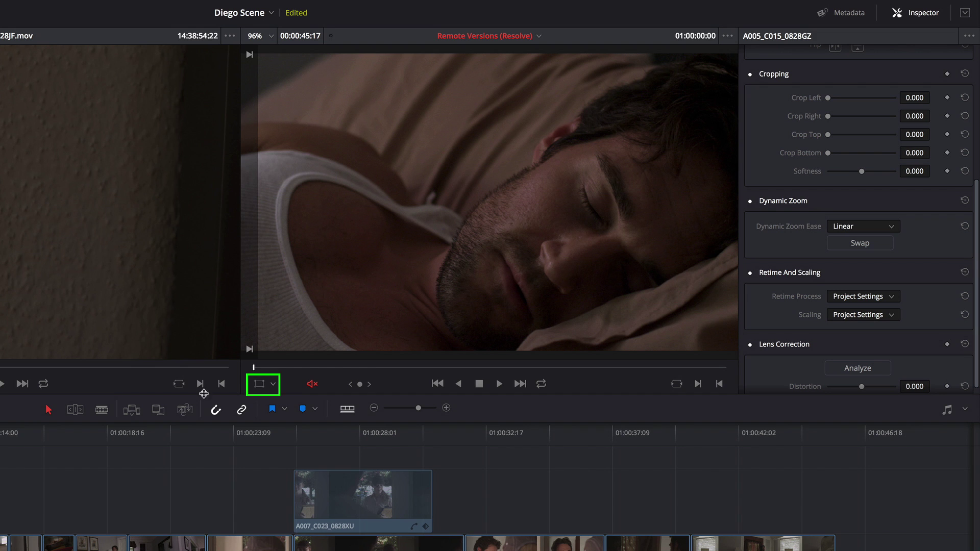
left_click(273, 385)
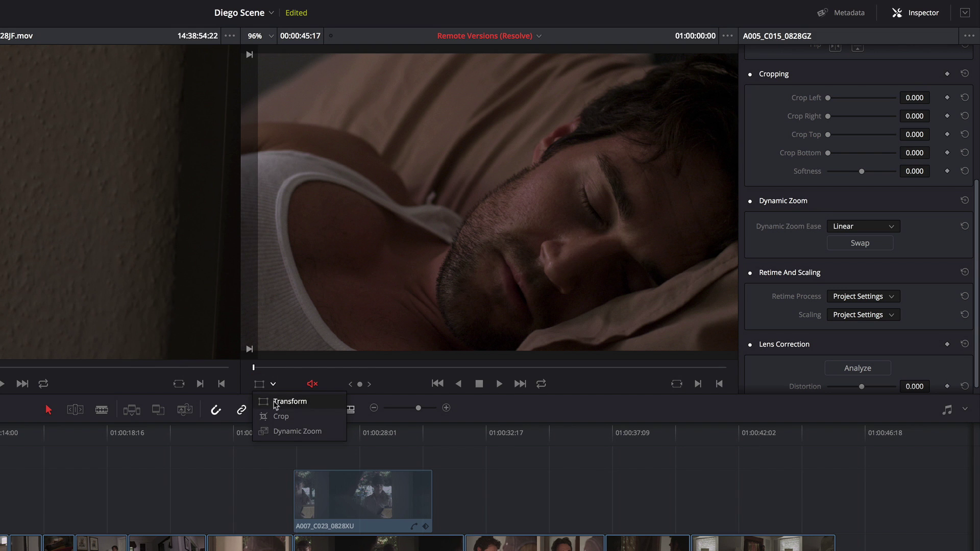
left_click(297, 431)
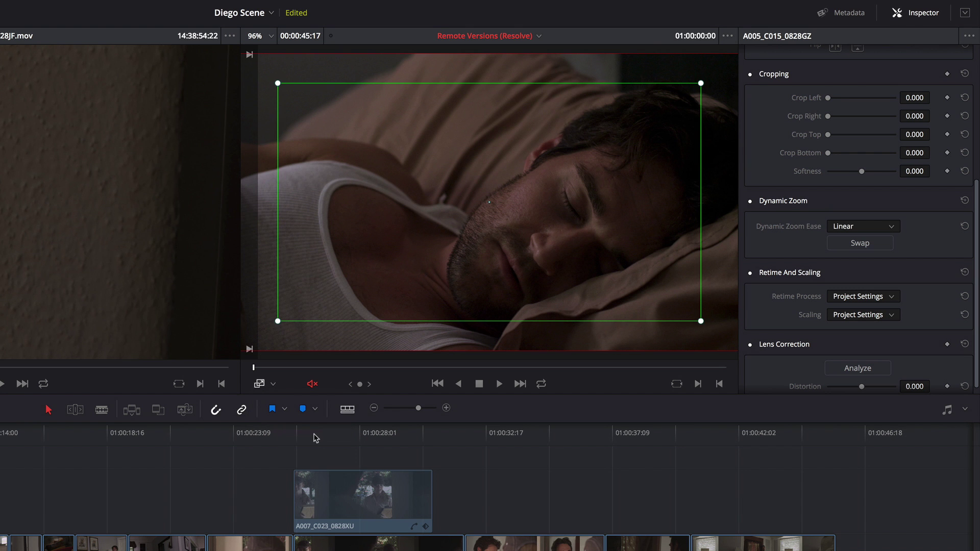
Toggle the Dynamic Zoom overlay off and back on twice in the timeline viewer
left_click(259, 385)
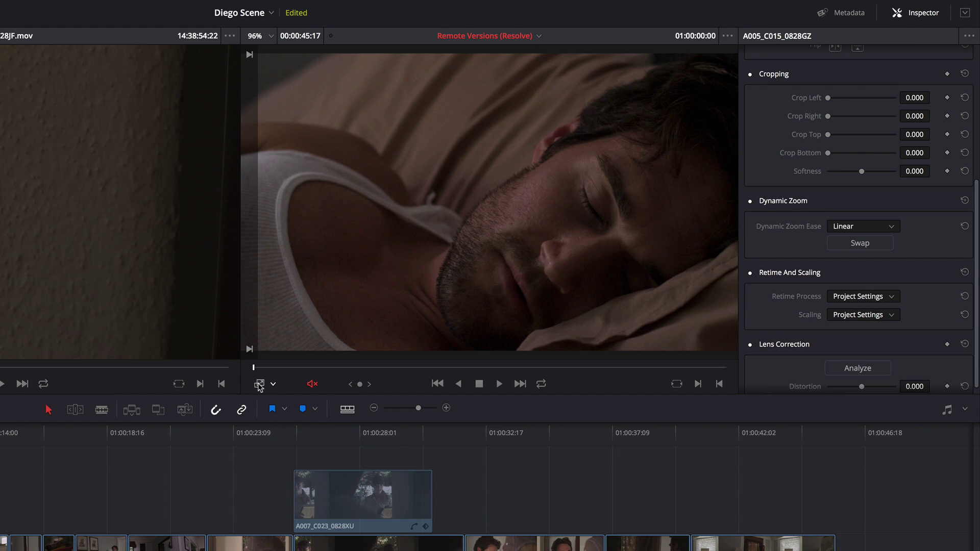
left_click(259, 385)
left_click(259, 386)
left_click(259, 385)
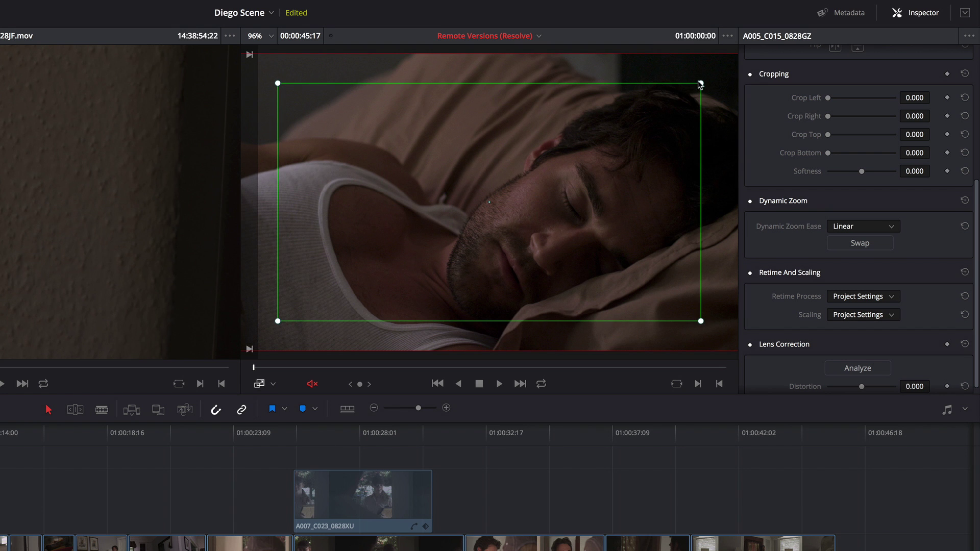
Shrink the green start frame to just under half the picture's width, center it on the man's face, and hide the overlay
left_click_drag(700, 83, 608, 135)
left_click_drag(499, 190, 556, 223)
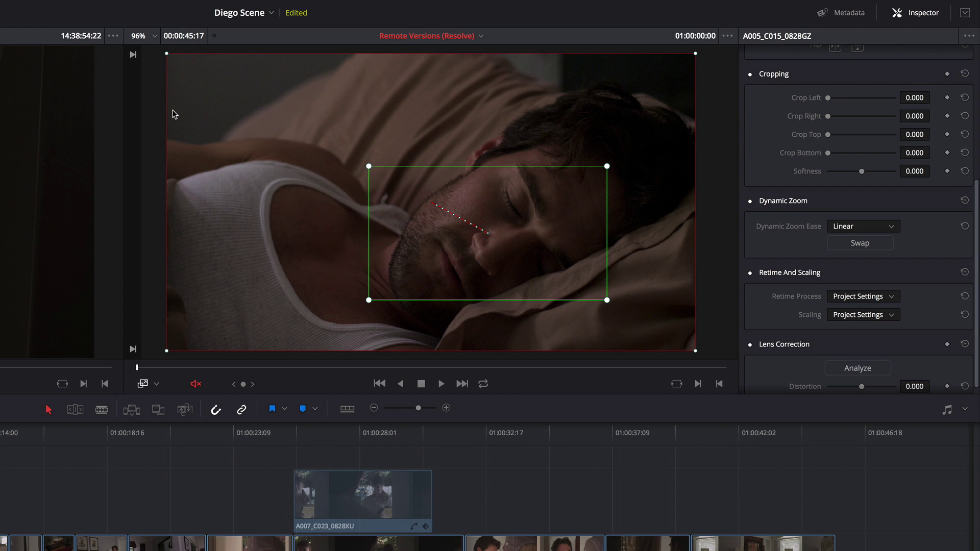
left_click(143, 385)
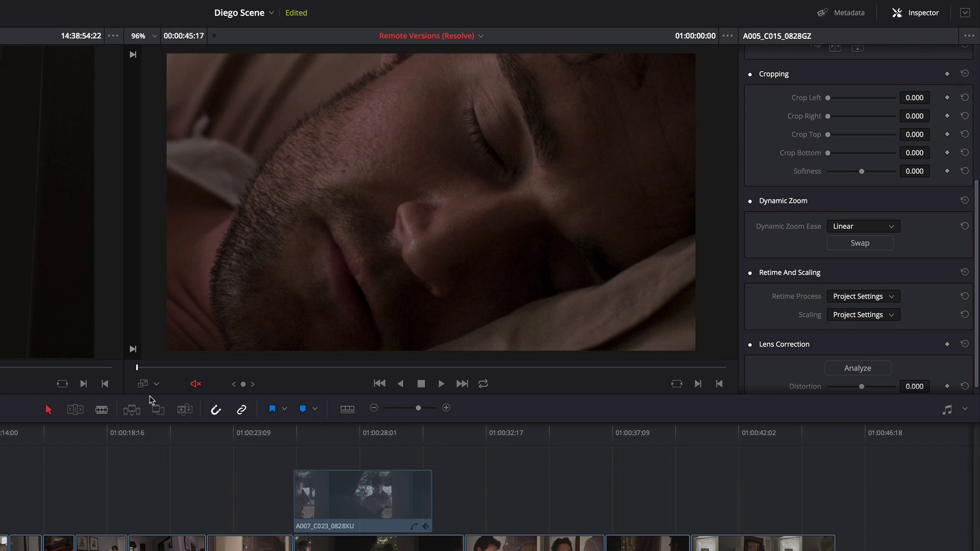
Play the opening clip to preview the zoom-out move and bring the playhead back into the clip
key("space")
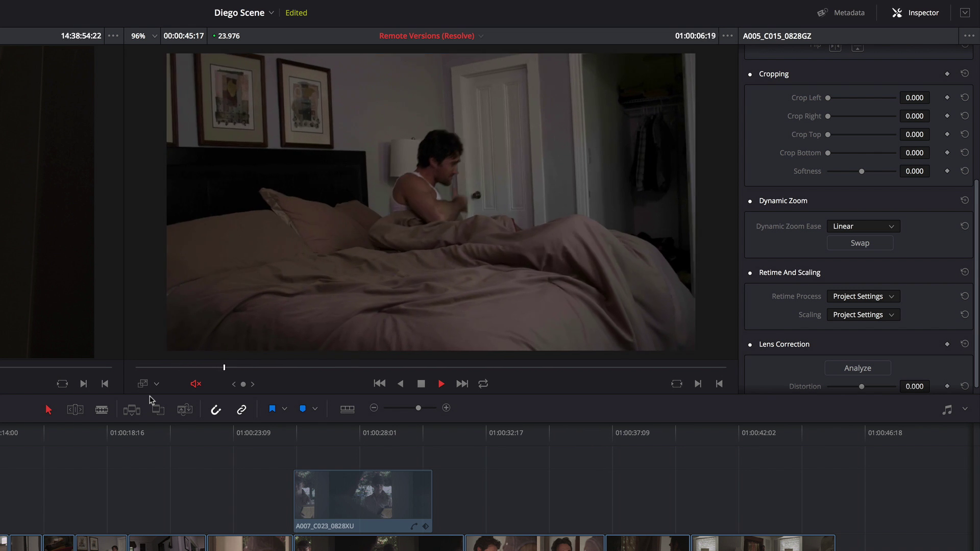
key("space")
key("Up")
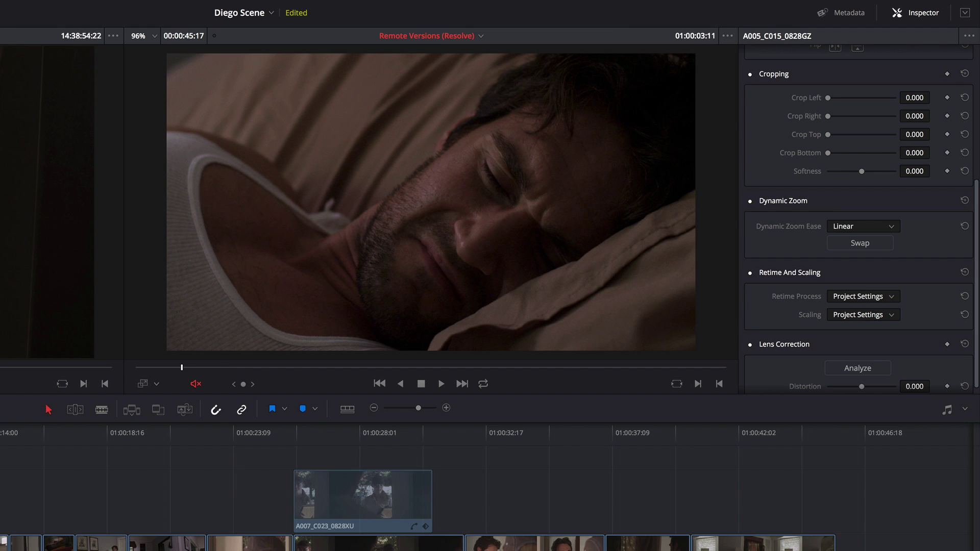
Set the Dynamic Zoom ease to Ease In and Out and preview the move from the start of the timeline
left_click(850, 226)
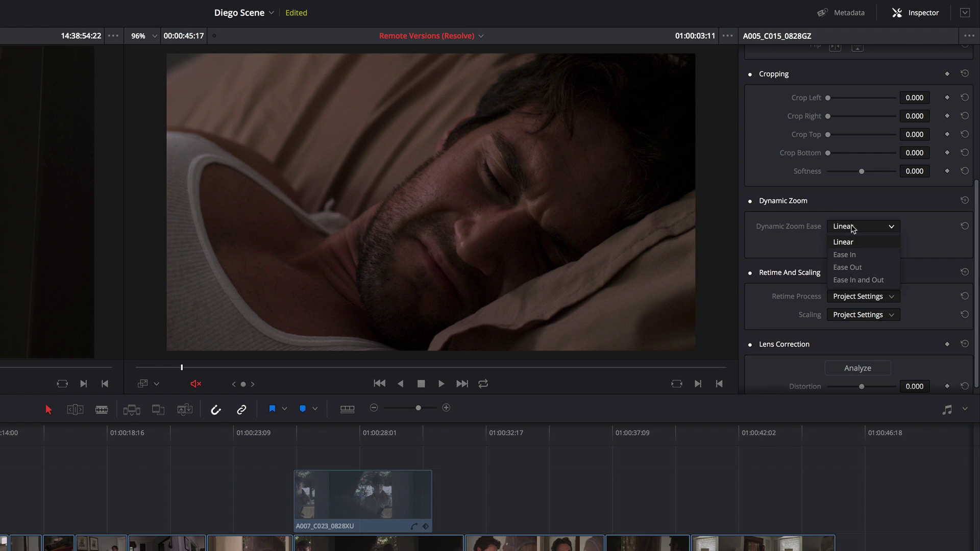
left_click(863, 280)
key("Home")
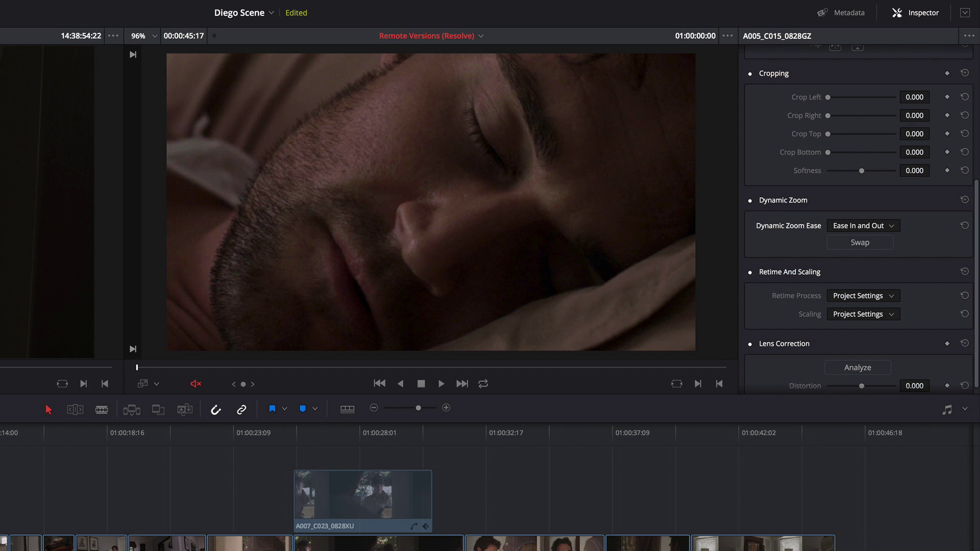
key("space")
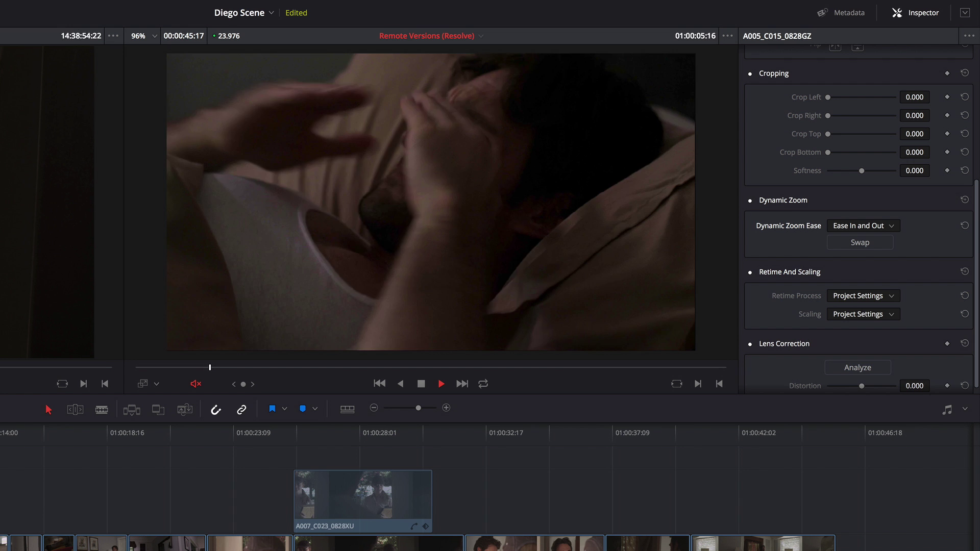
key("space")
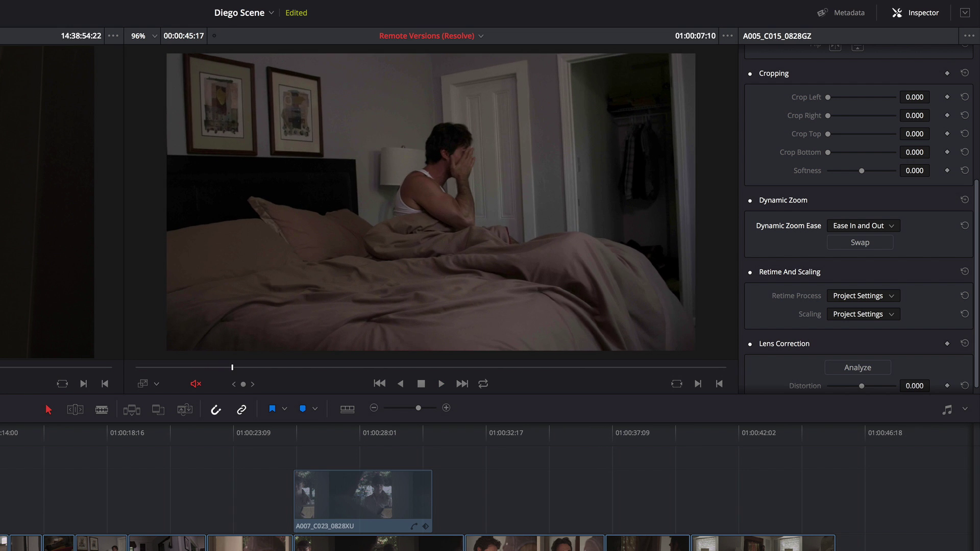
key("Up")
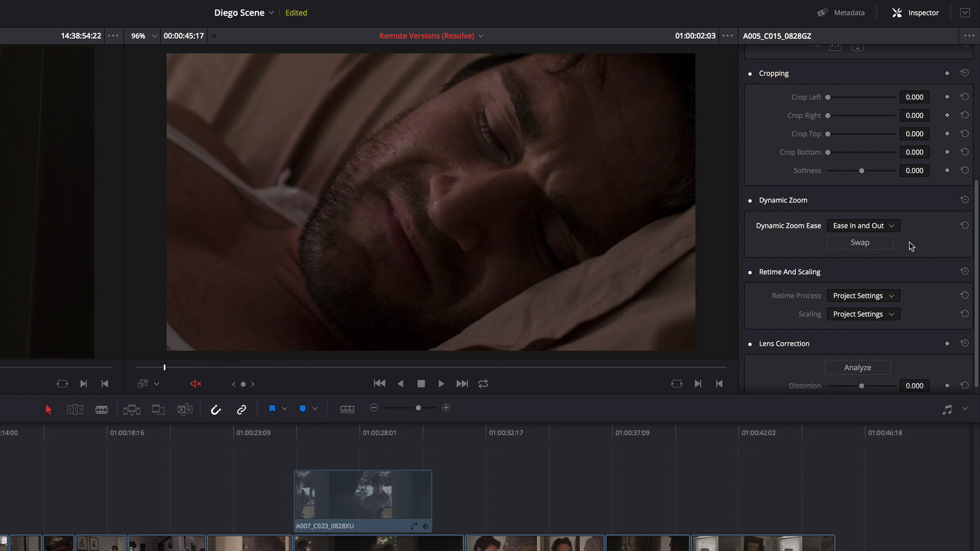
Set the Dynamic Zoom ease to Ease Out and play around the current position to preview the move
left_click(873, 228)
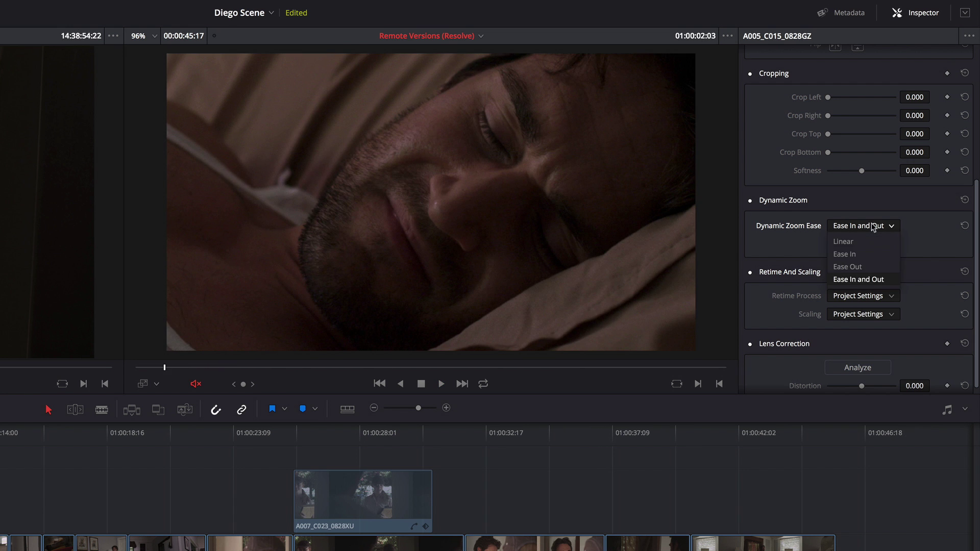
left_click(867, 266)
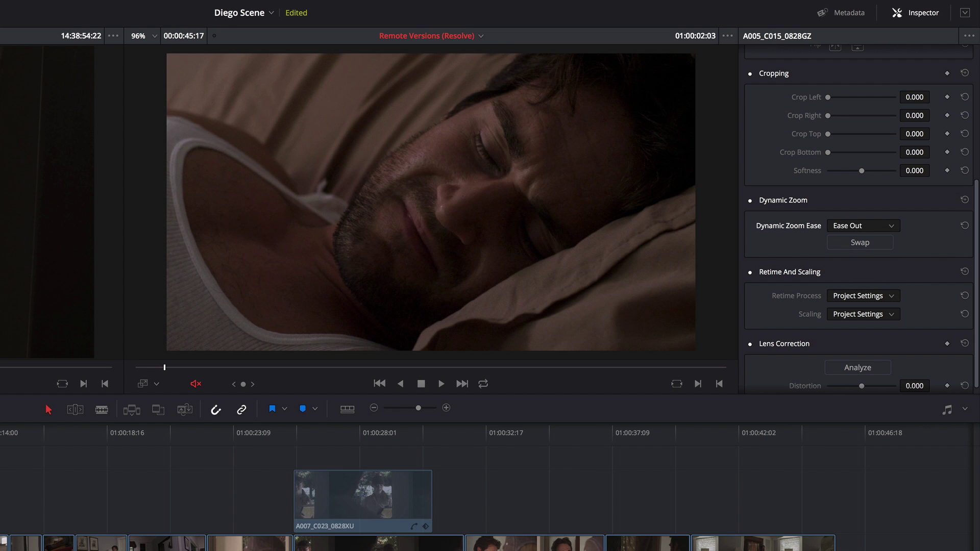
key("slash")
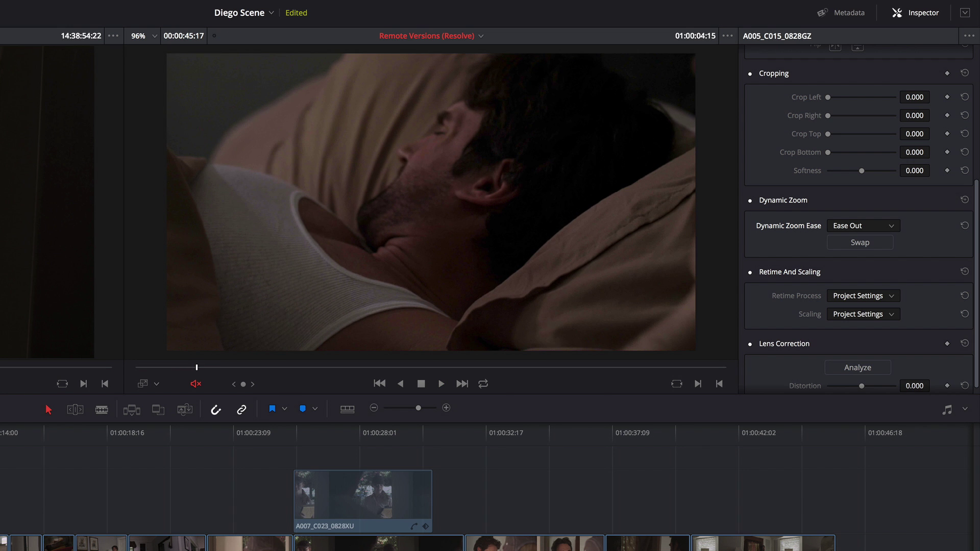
Set the Dynamic Zoom ease to Ease In and play the first clip from its start to preview the move
left_click(863, 225)
left_click(854, 243)
key("Home")
key("space")
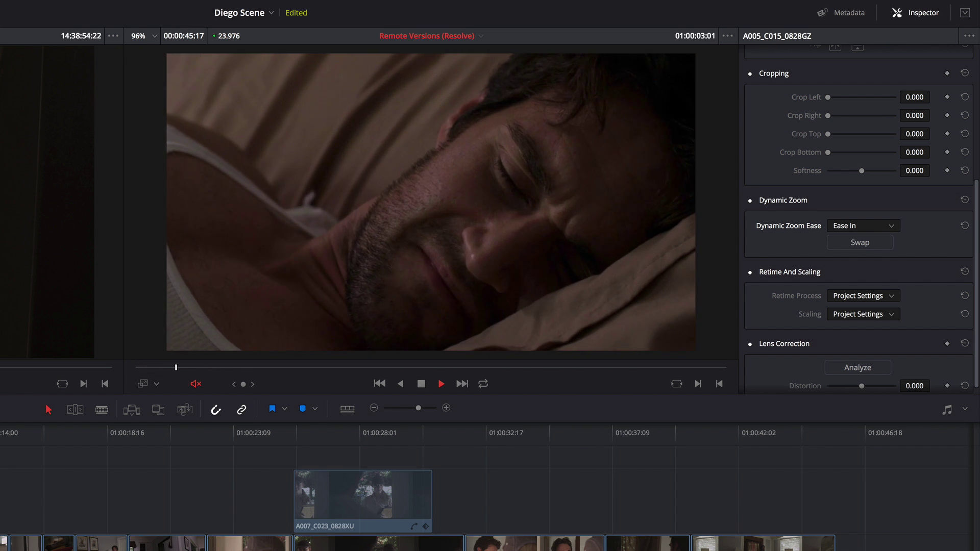
key("space")
Set the first clip's Dynamic Zoom ease to Ease Out and return the playhead to the start of the timeline
left_click(883, 249)
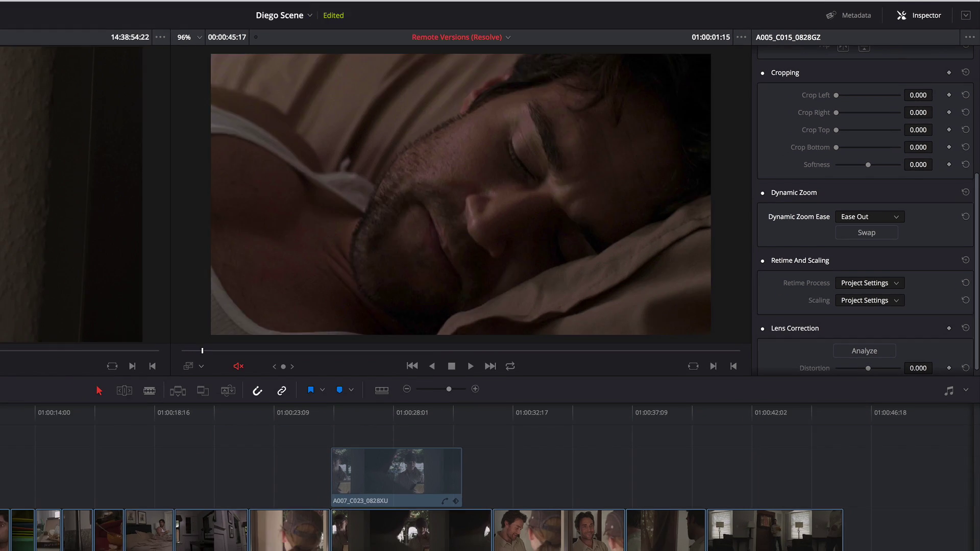
left_click(59, 312)
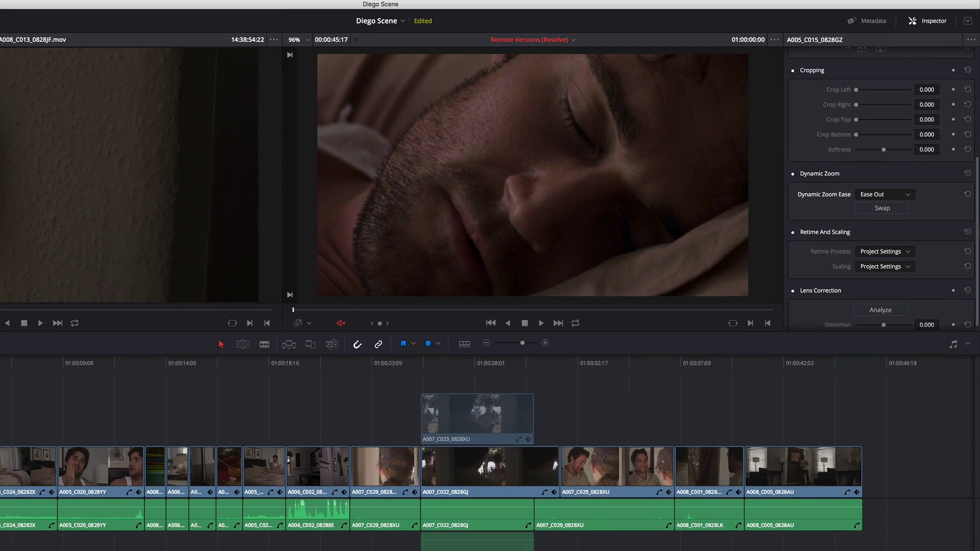